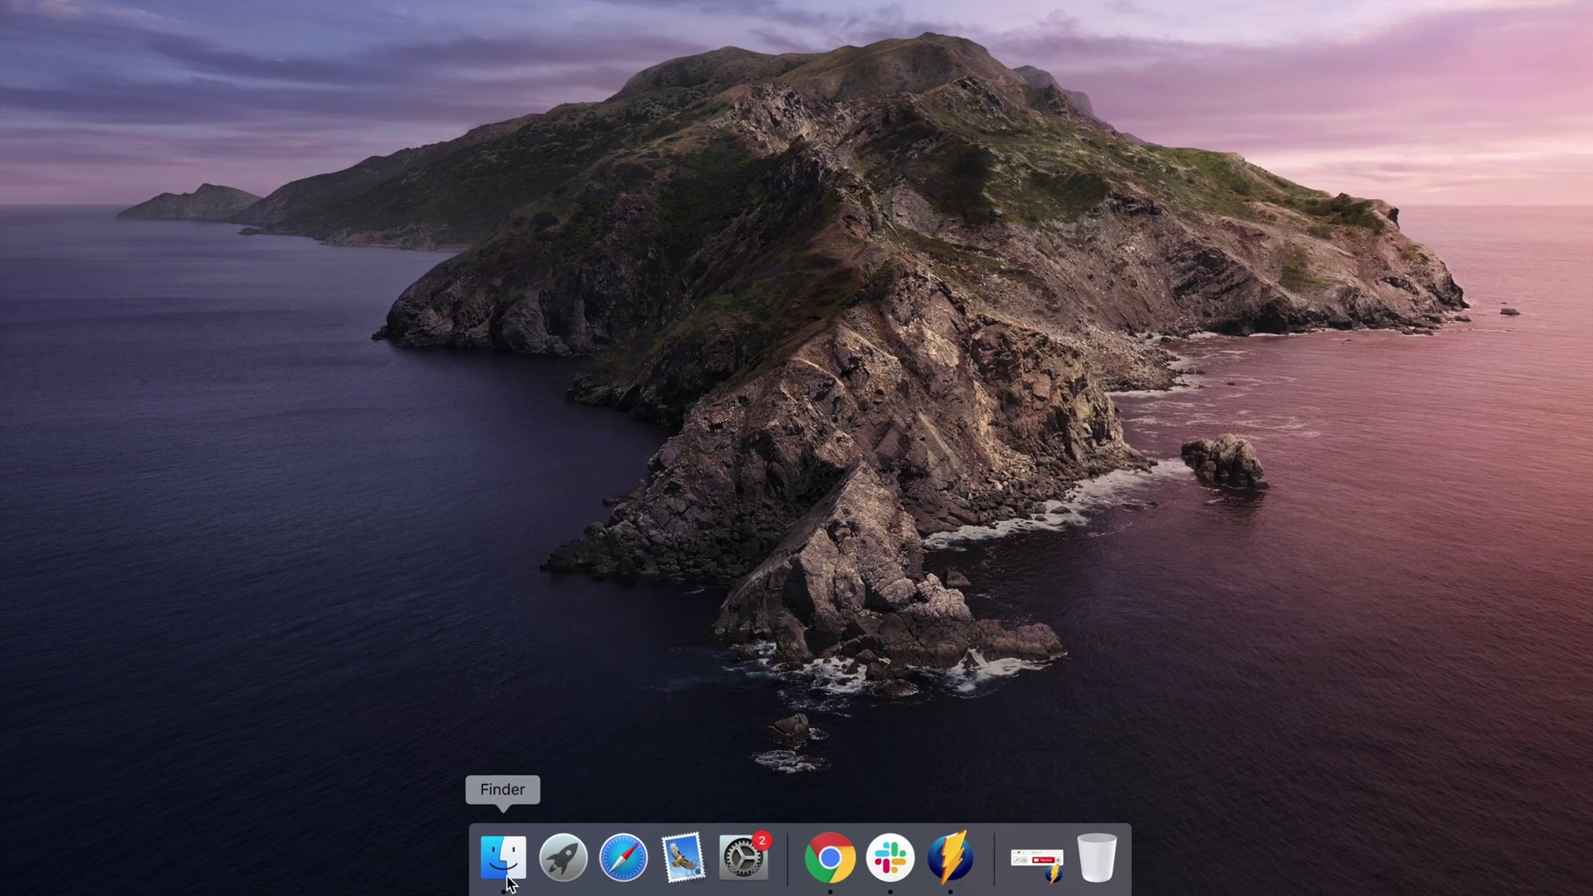
- Open a new Finder window on the home folder from the Dock
click(561, 876)
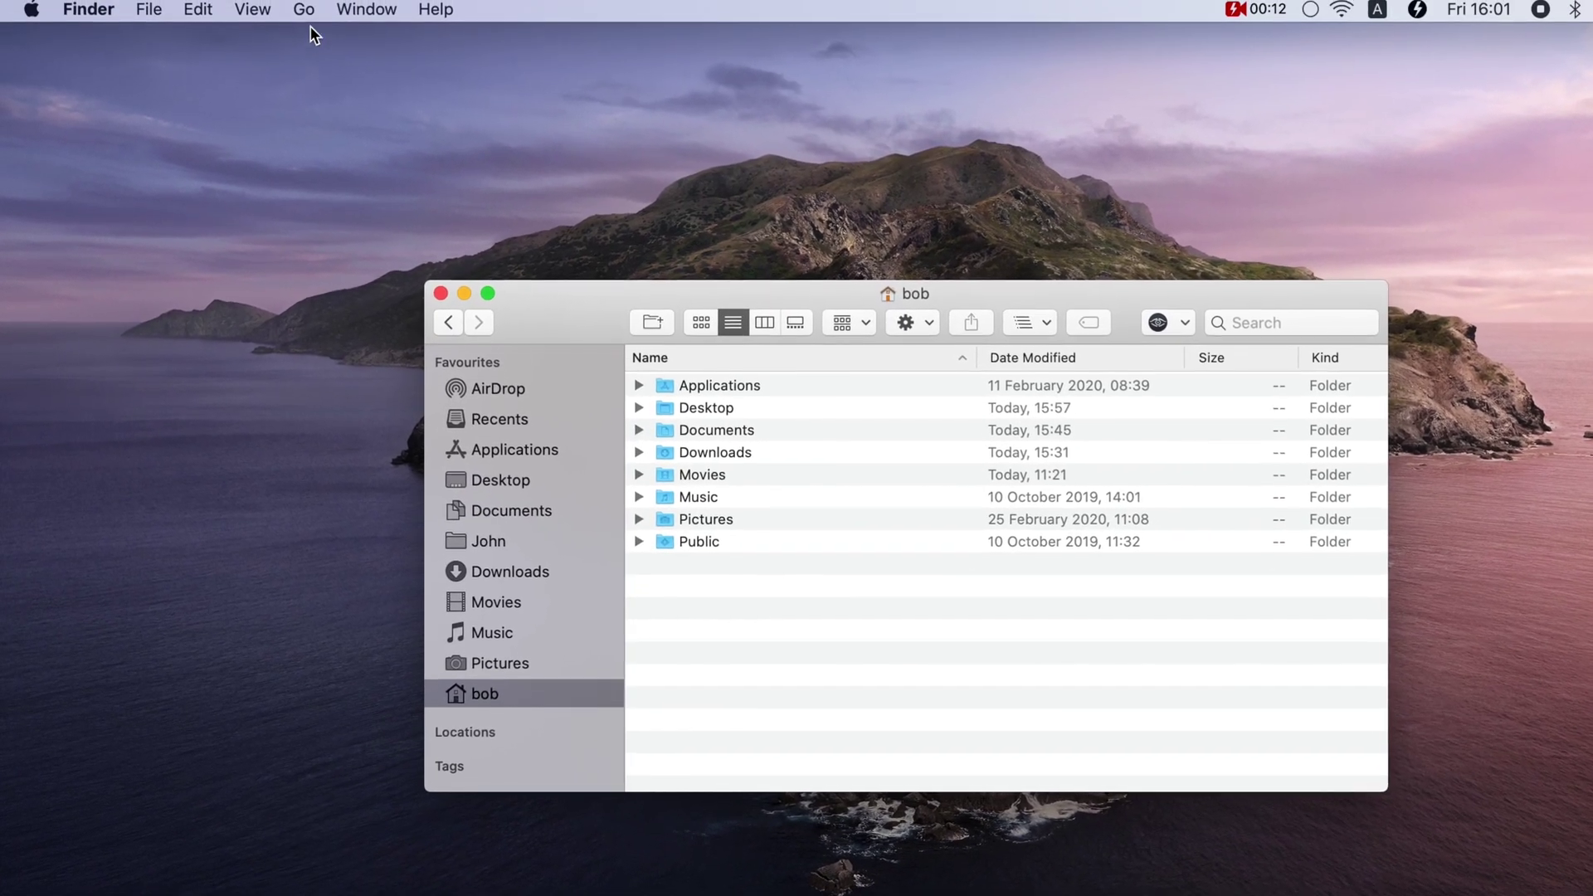
- Bring up Go to Folder from the Go menu to enter ~/Library
click(312, 16)
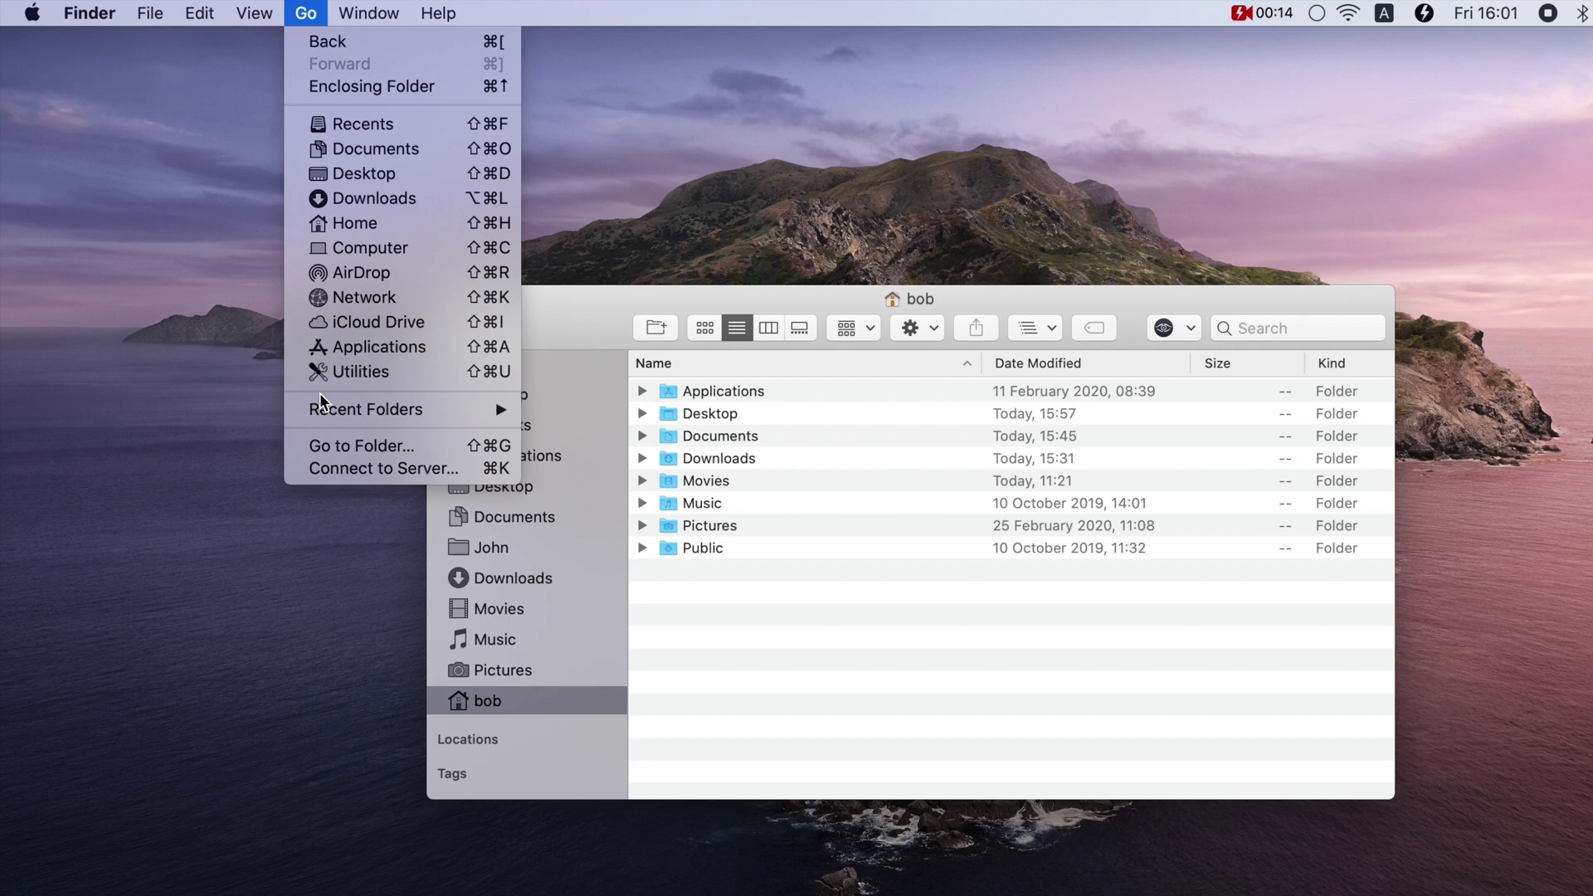
click(321, 447)
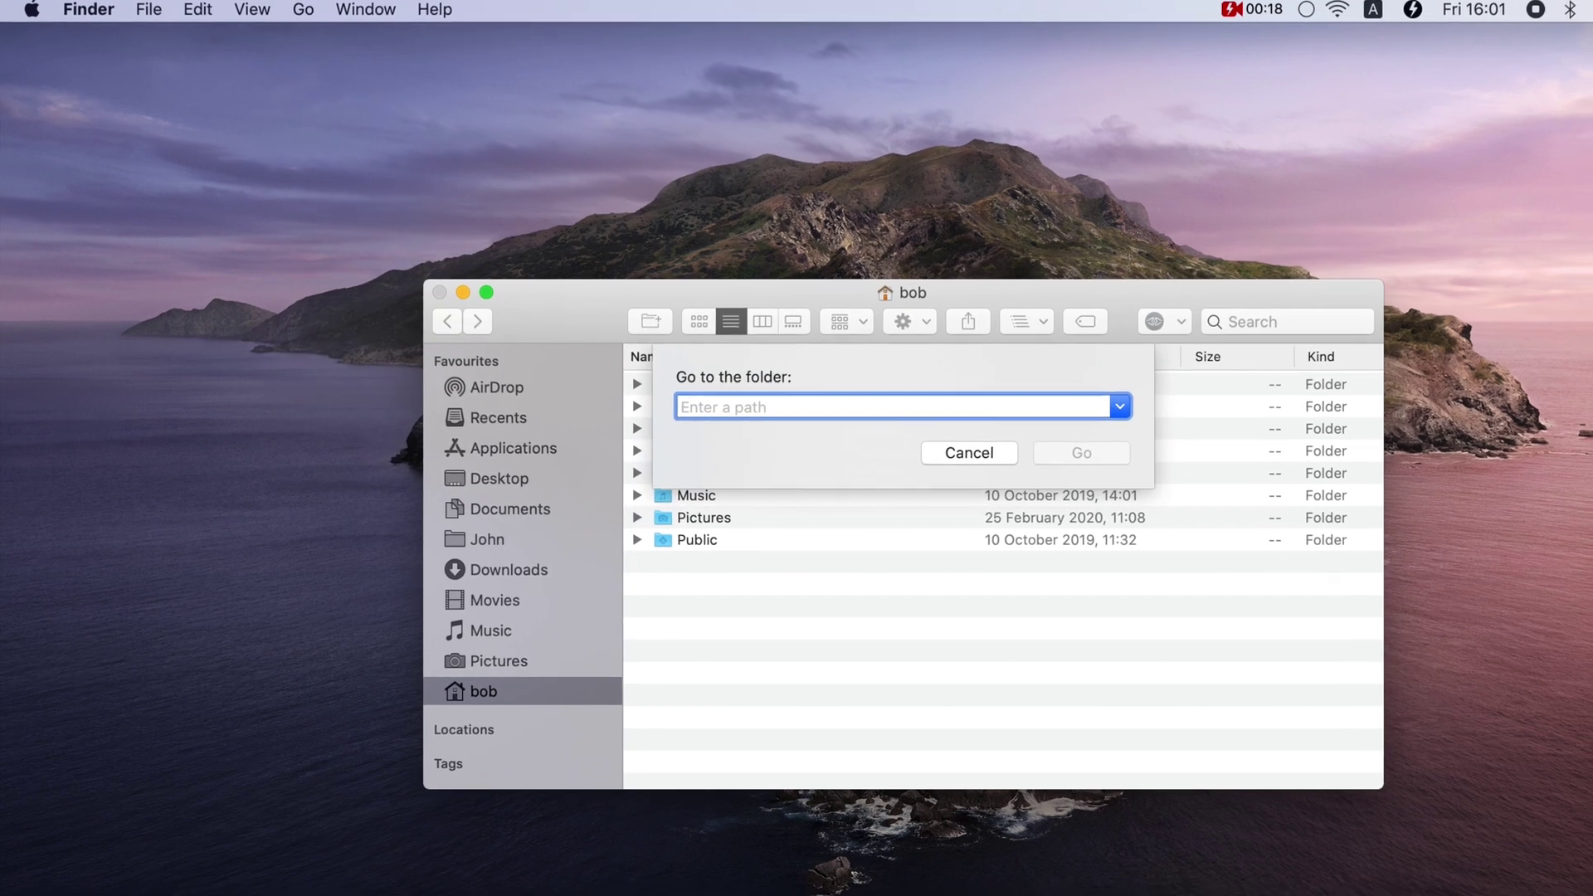
text(~/Library/)
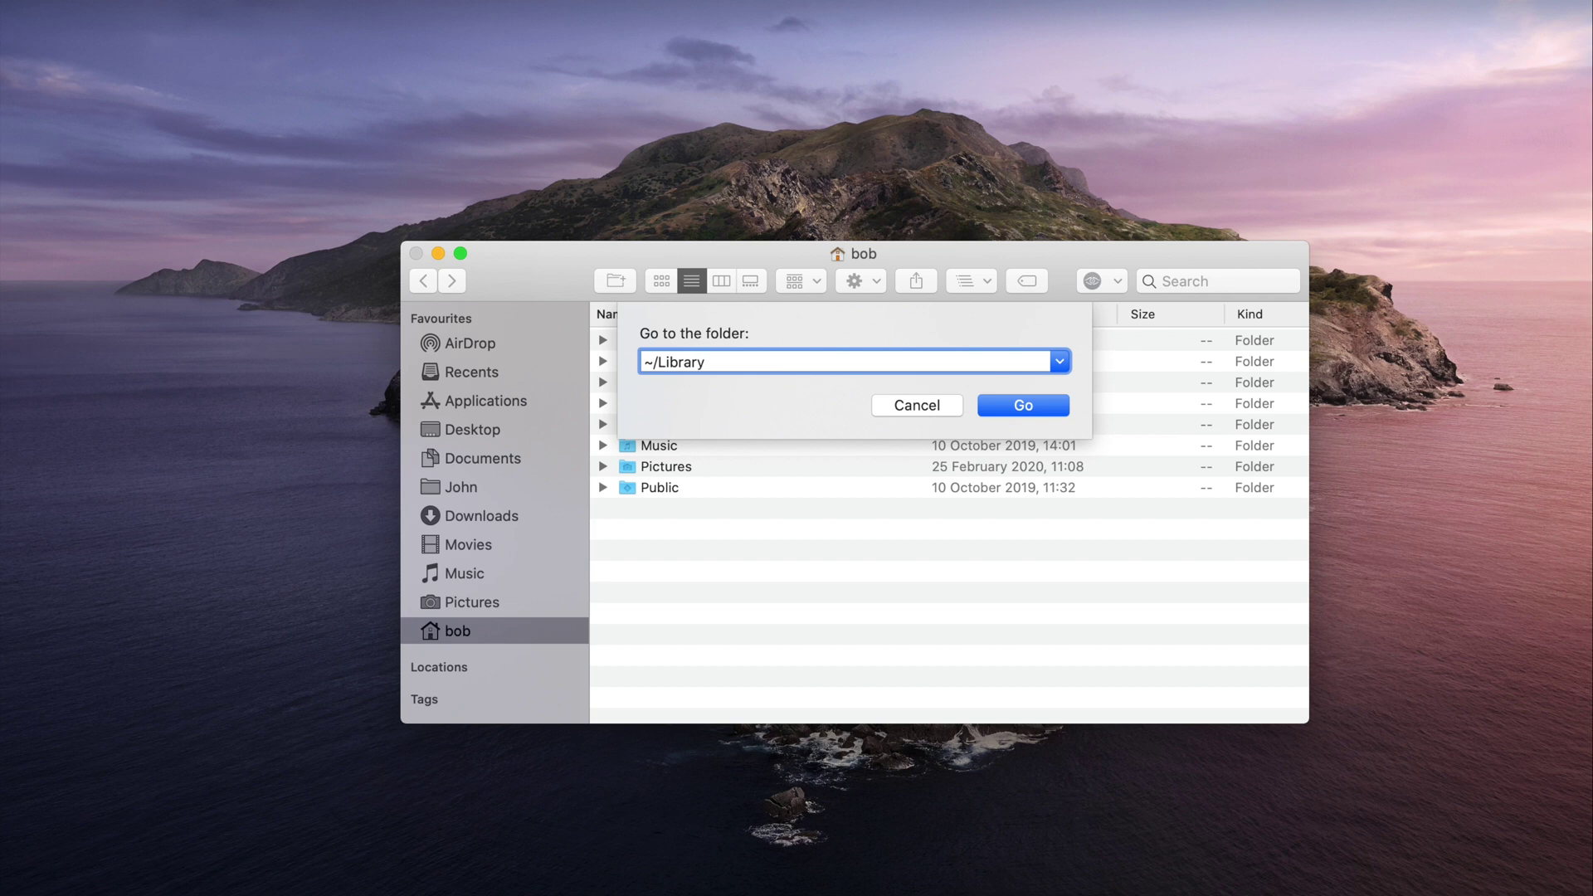
- Go to Library, open Preferences and preview .GlobalPreferences.plist
click(1005, 412)
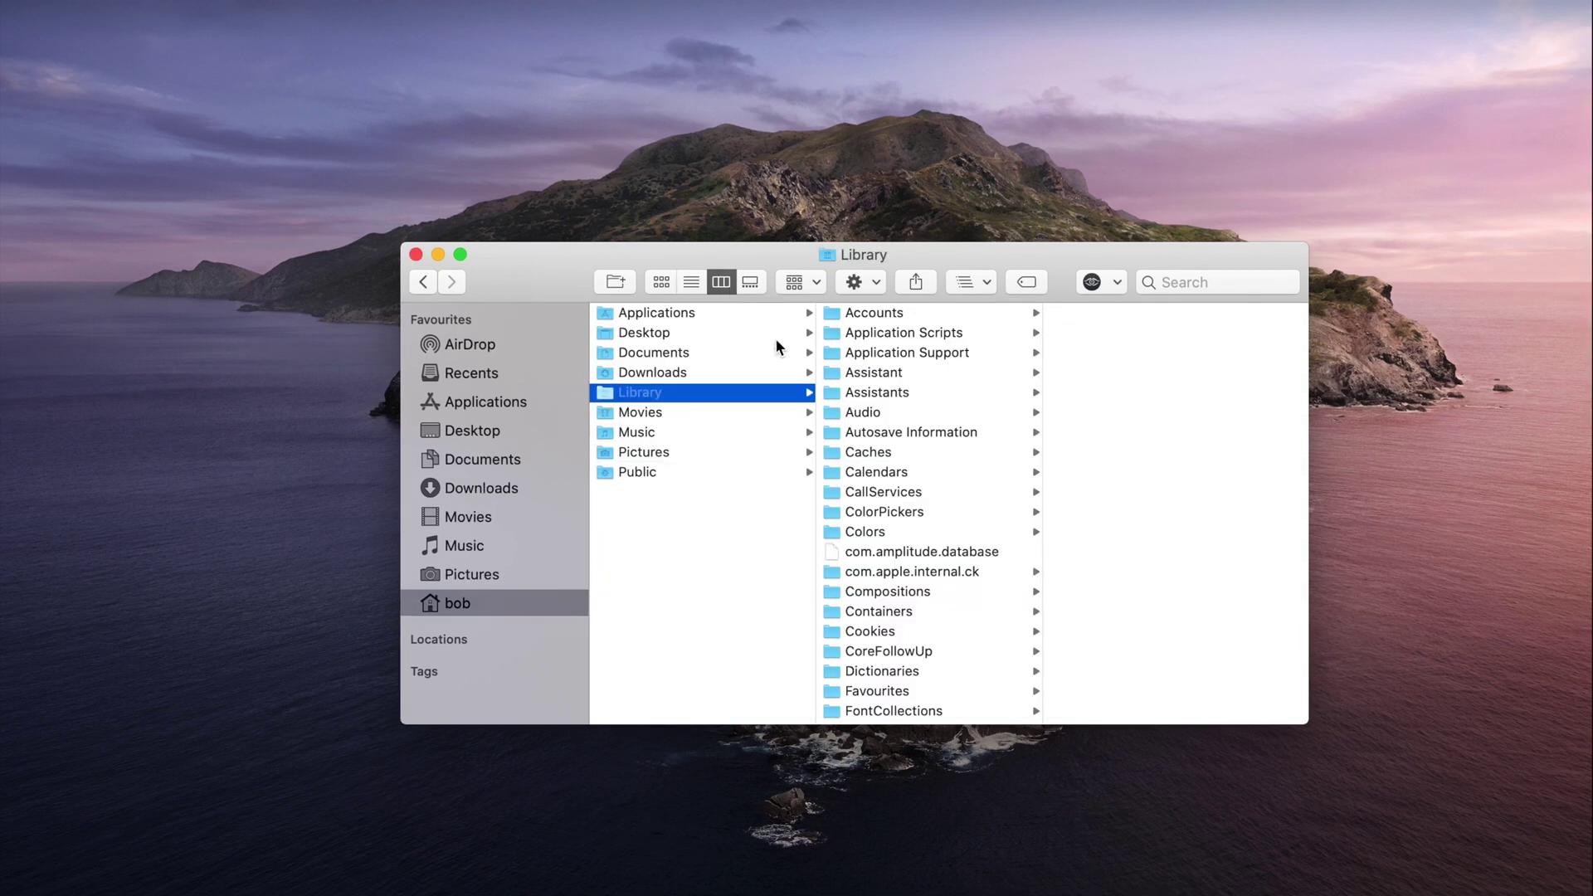
scroll(904, 430, down, 5)
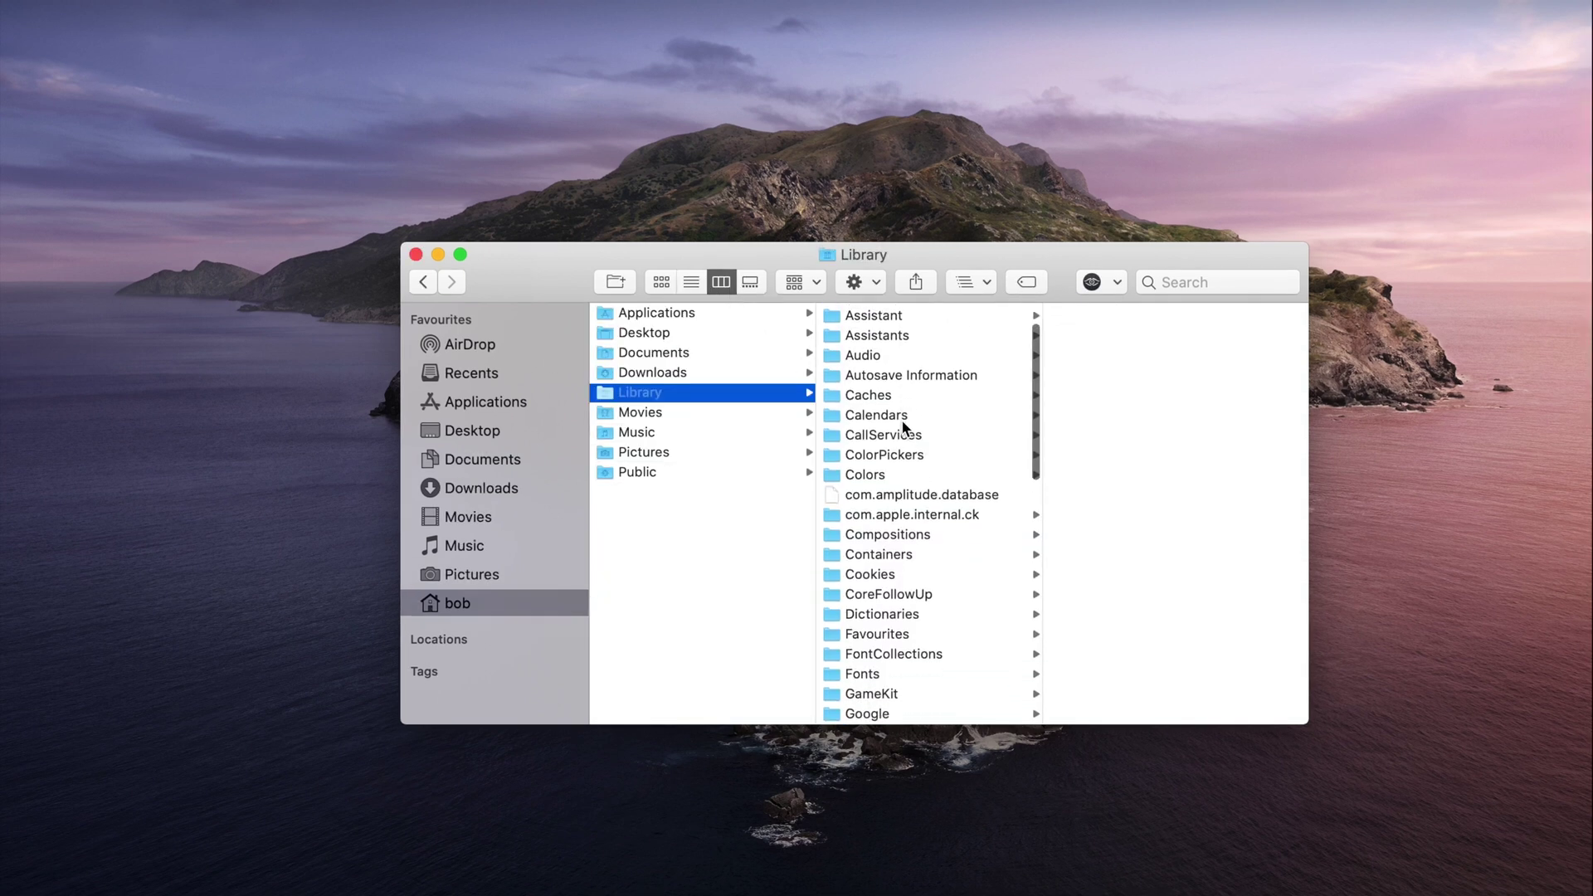
scroll(905, 430, down, 3)
scroll(944, 458, down, 3)
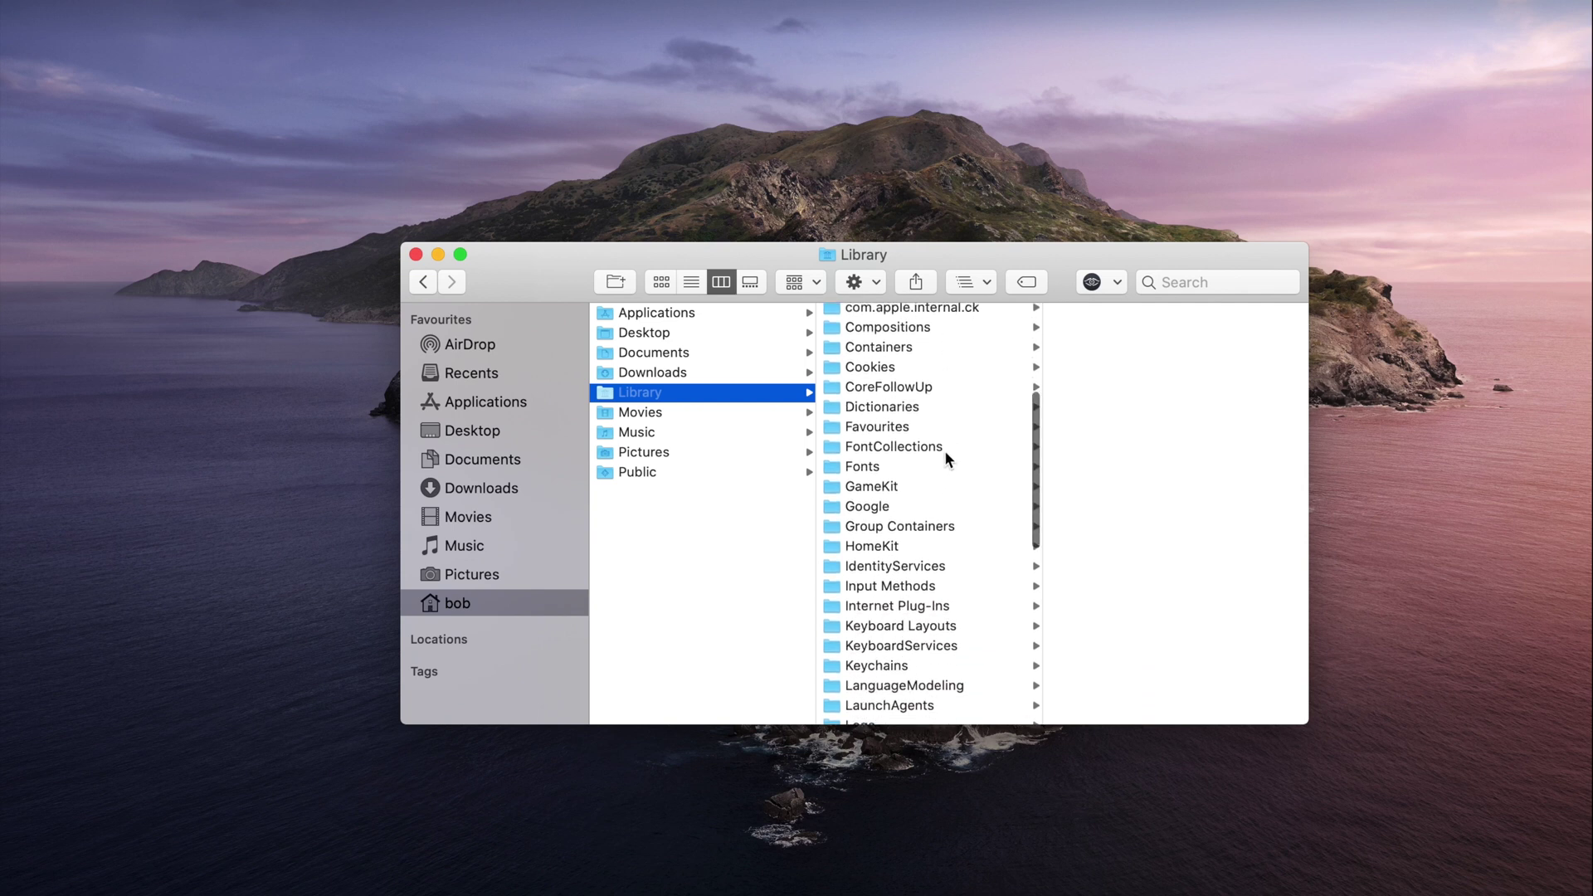
scroll(944, 458, down, 3)
scroll(944, 458, down, 3)
scroll(945, 458, down, 2)
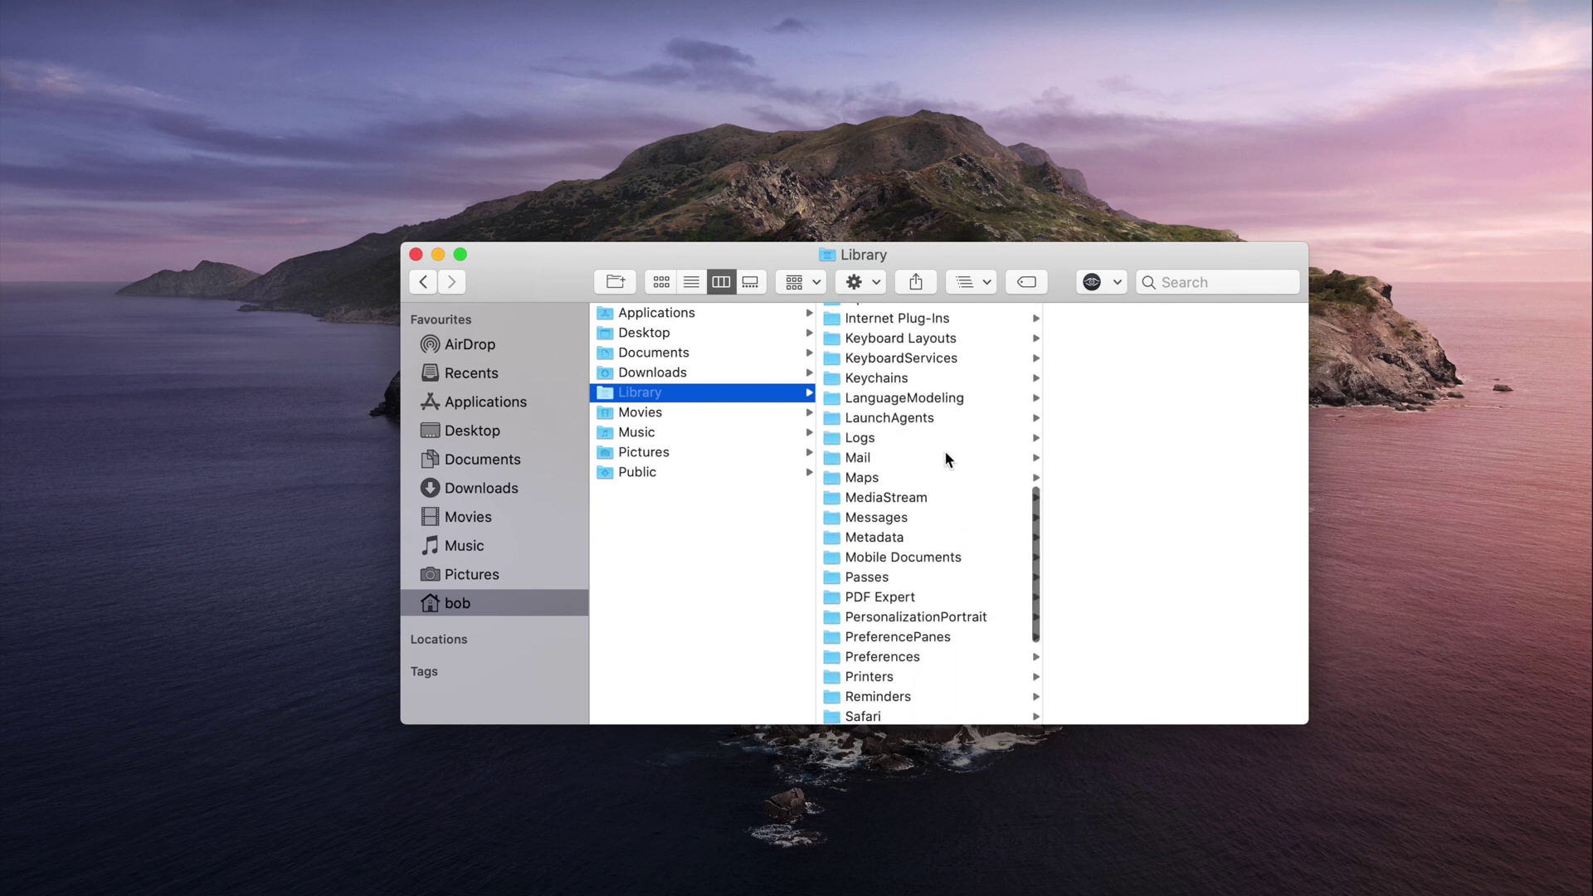
scroll(945, 458, down, 3)
scroll(944, 459, down, 3)
scroll(944, 458, down, 3)
scroll(945, 459, down, 1)
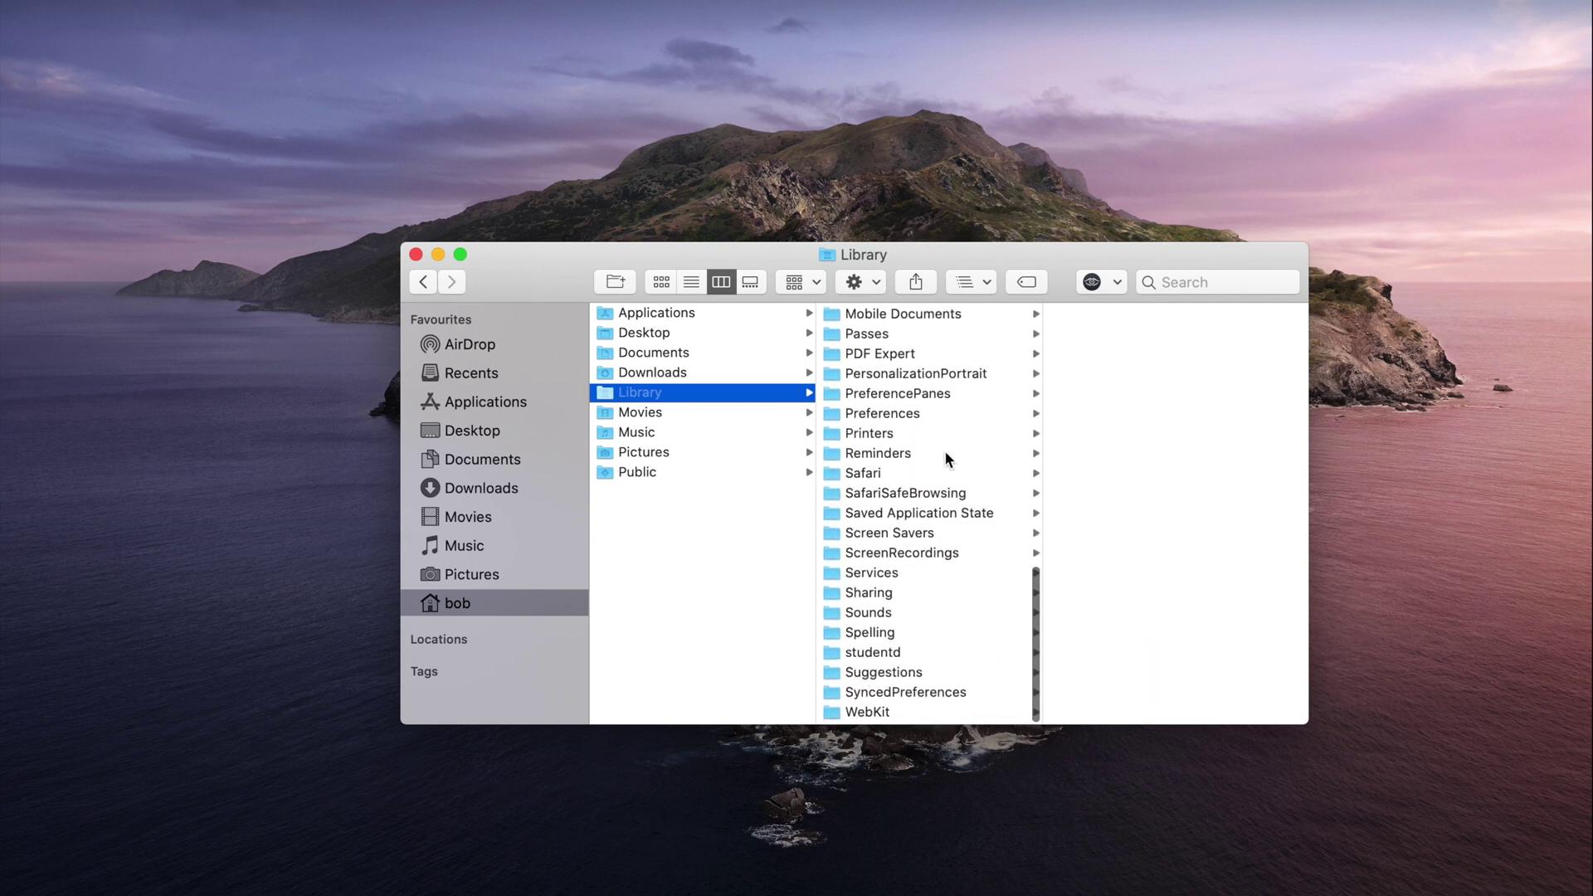
click(922, 417)
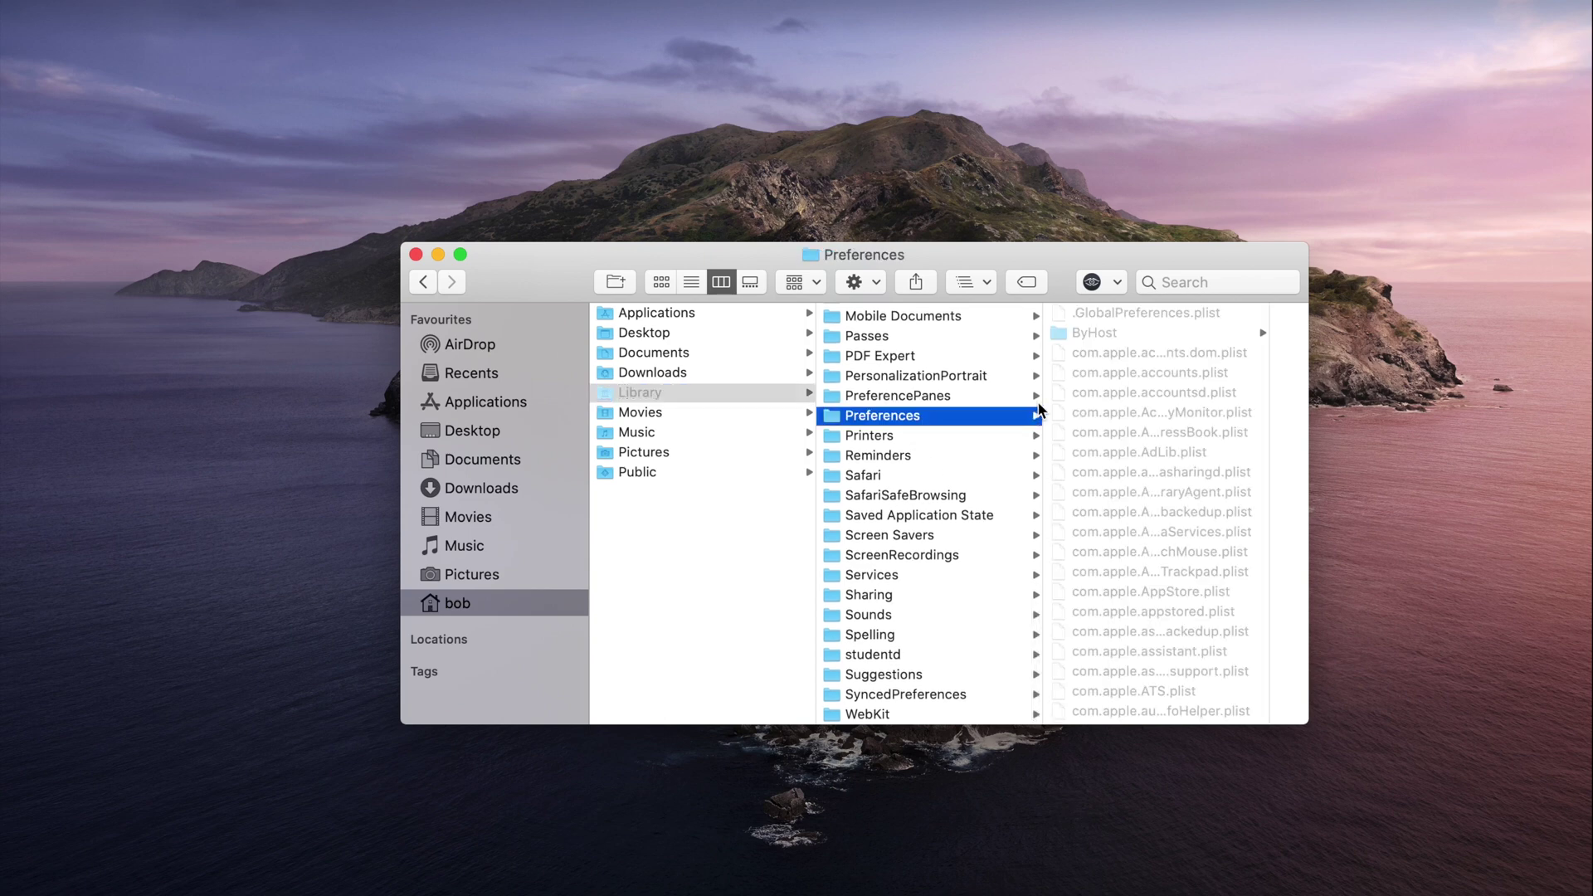
click(1088, 317)
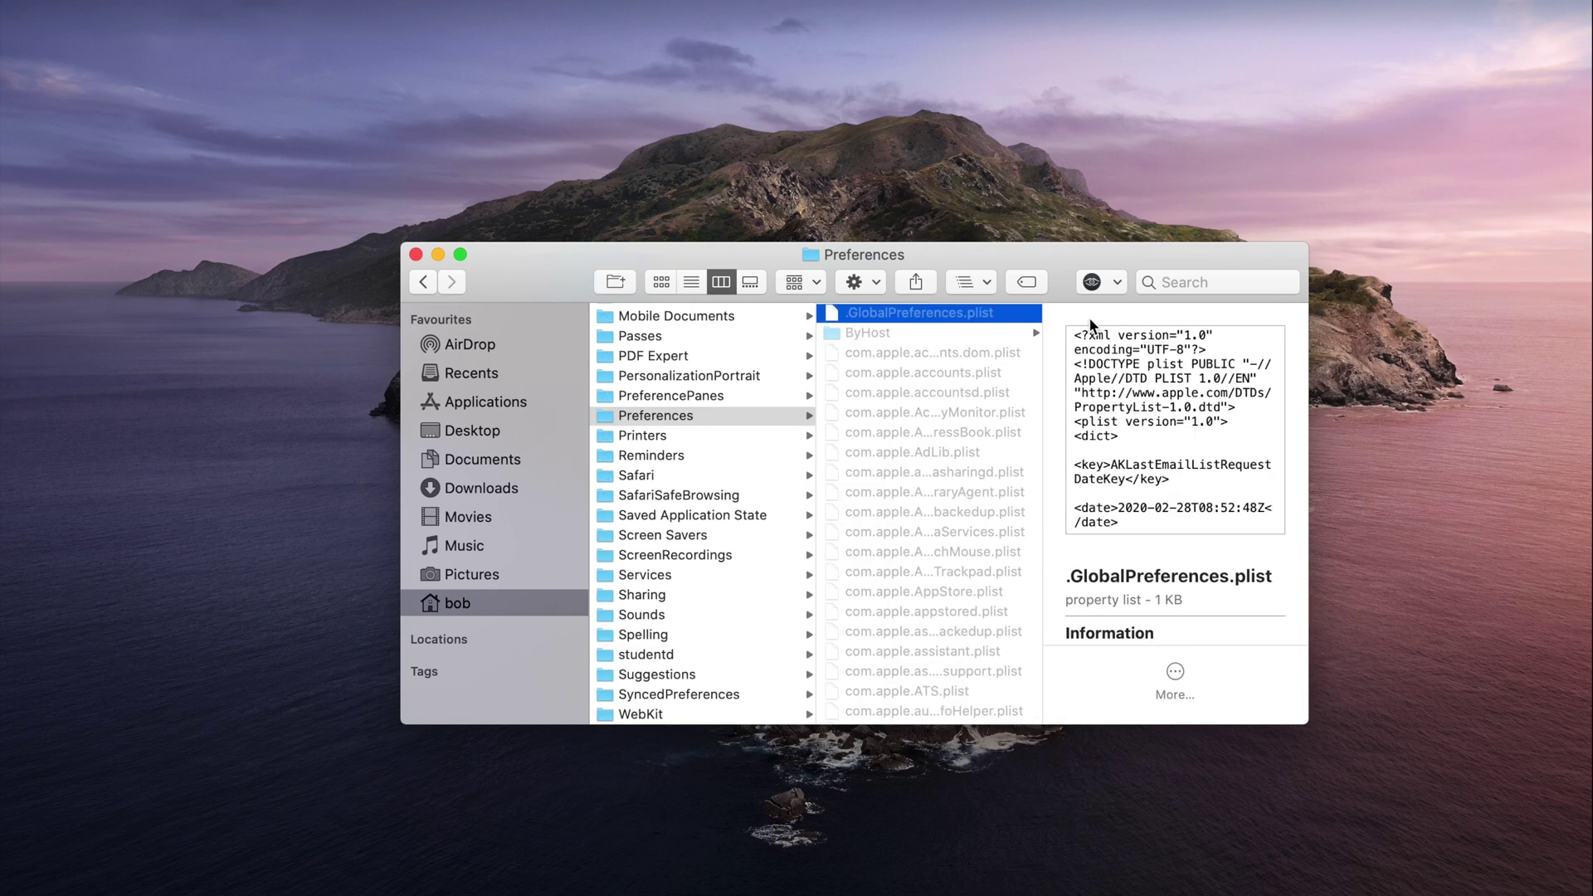
key(super+space)
text(.GlobalPref)
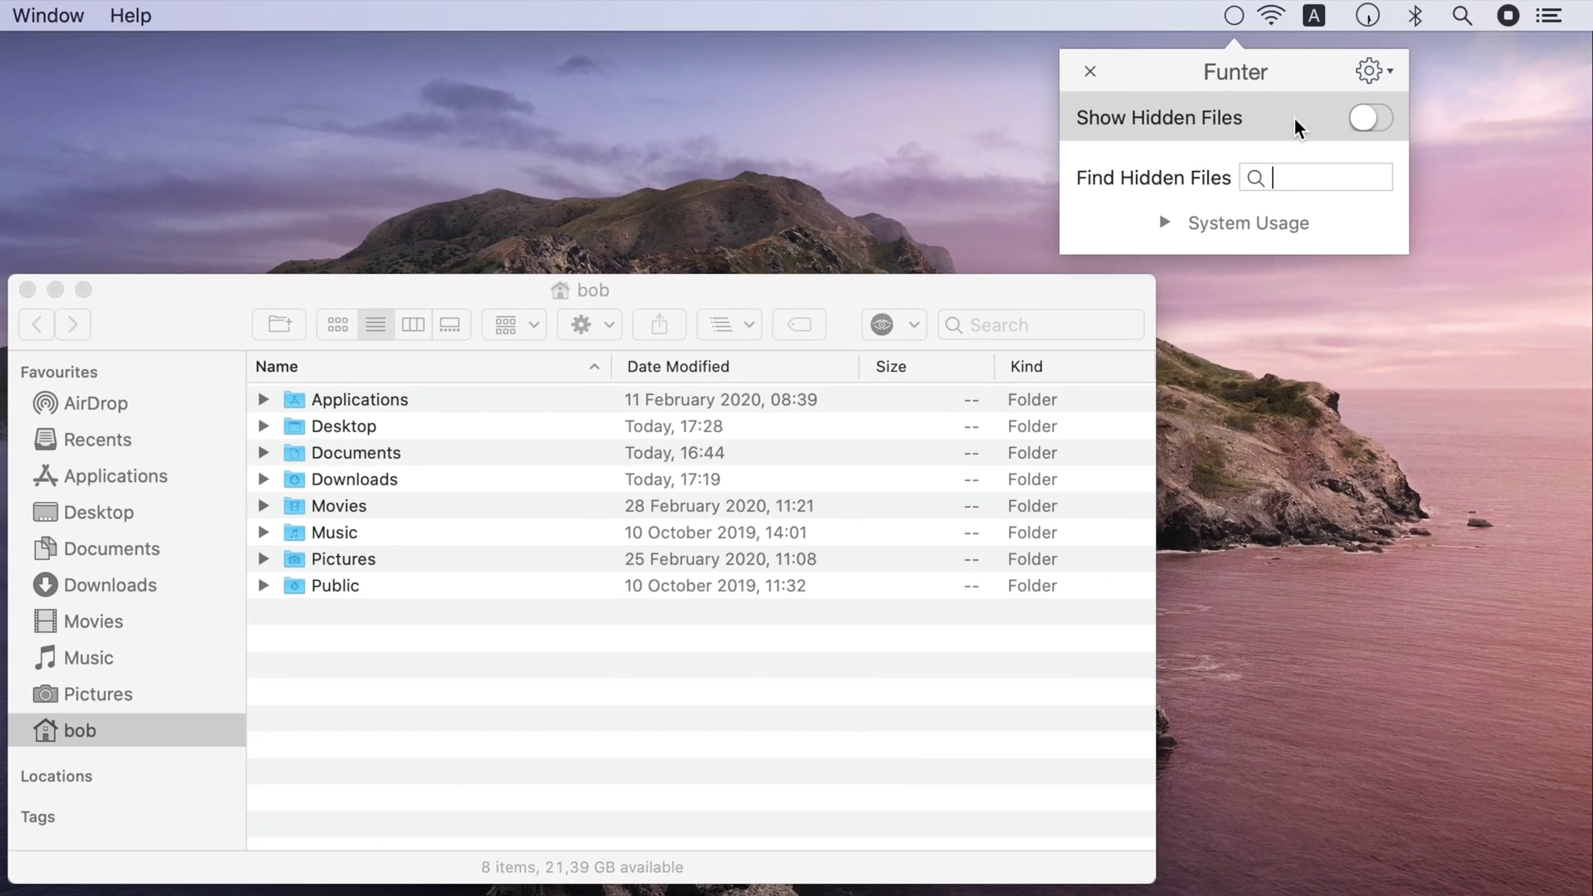
- Show hidden files with Funter, then select .CFUserTextEncoding, Bin and Library in the home folder
click(1362, 120)
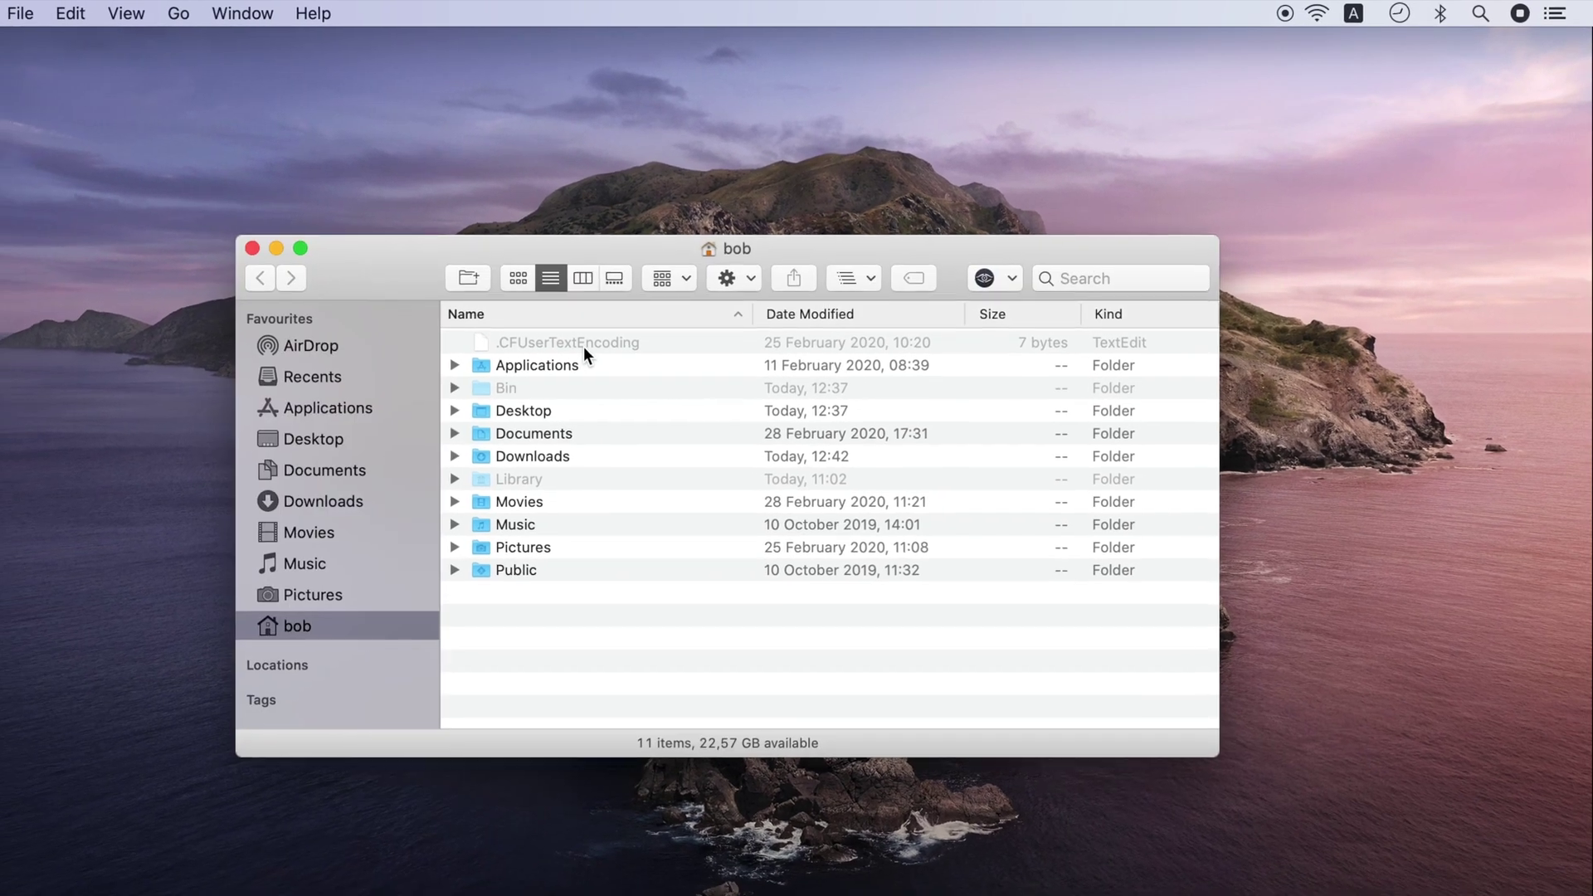
click(584, 346)
click(637, 365)
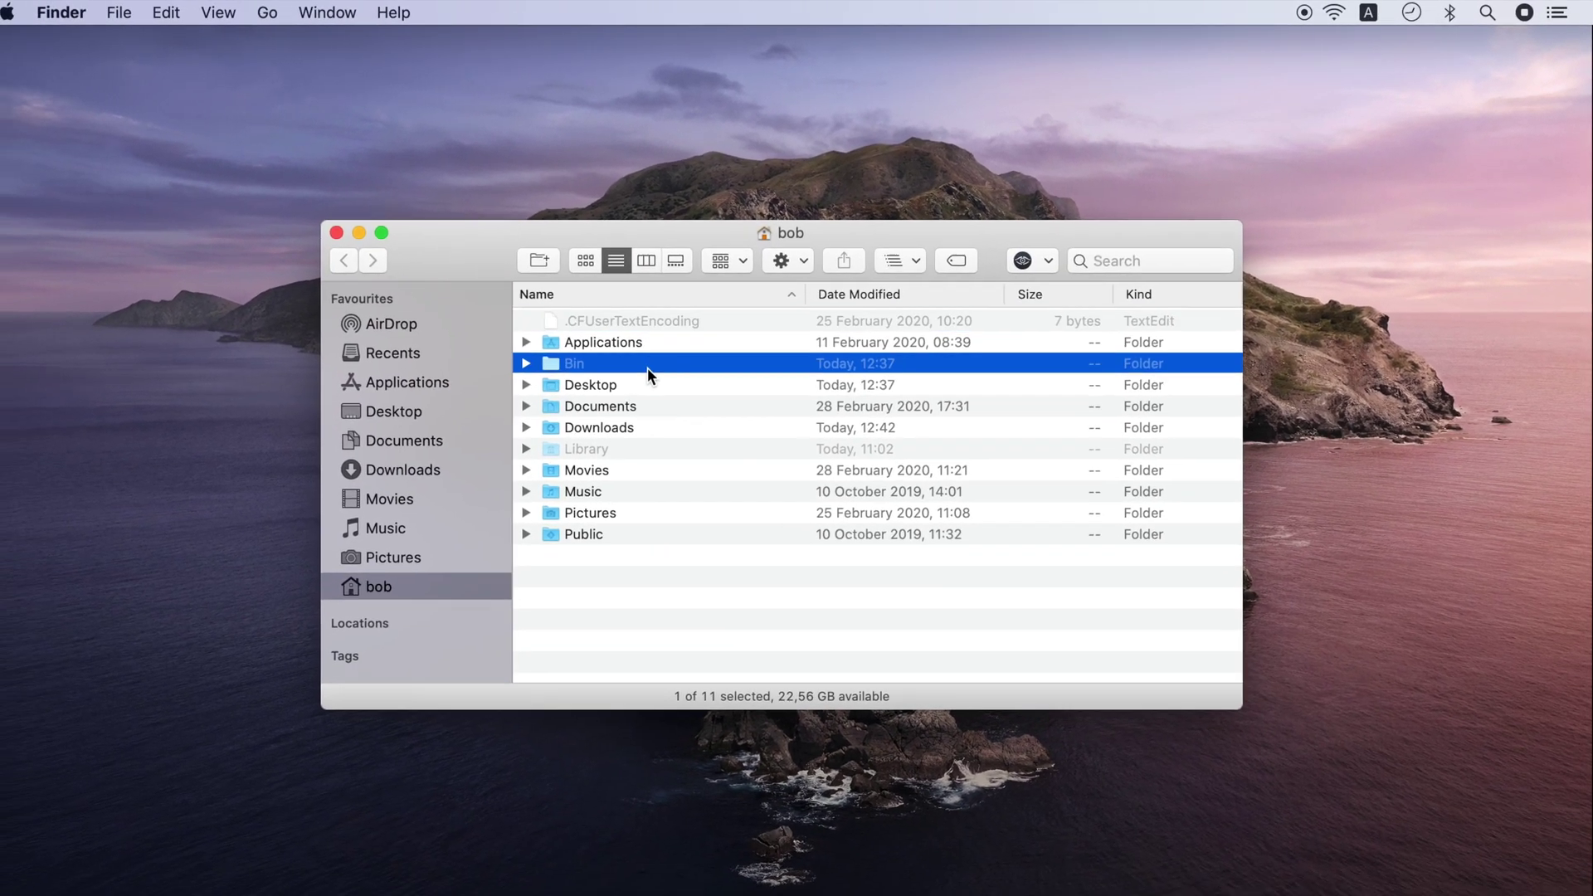
click(648, 443)
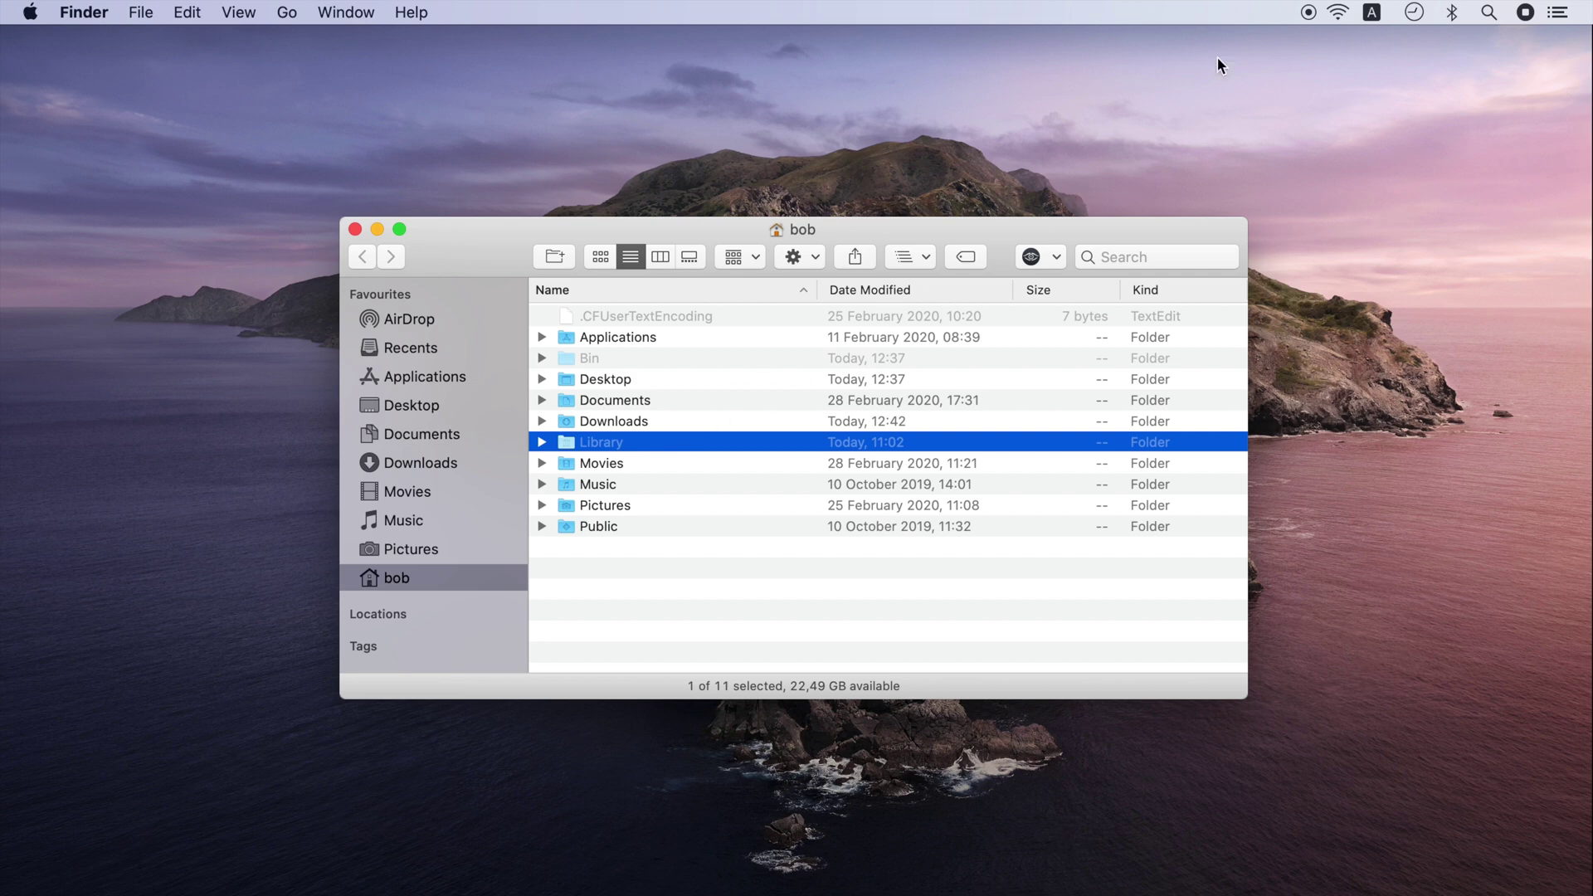
click(1309, 14)
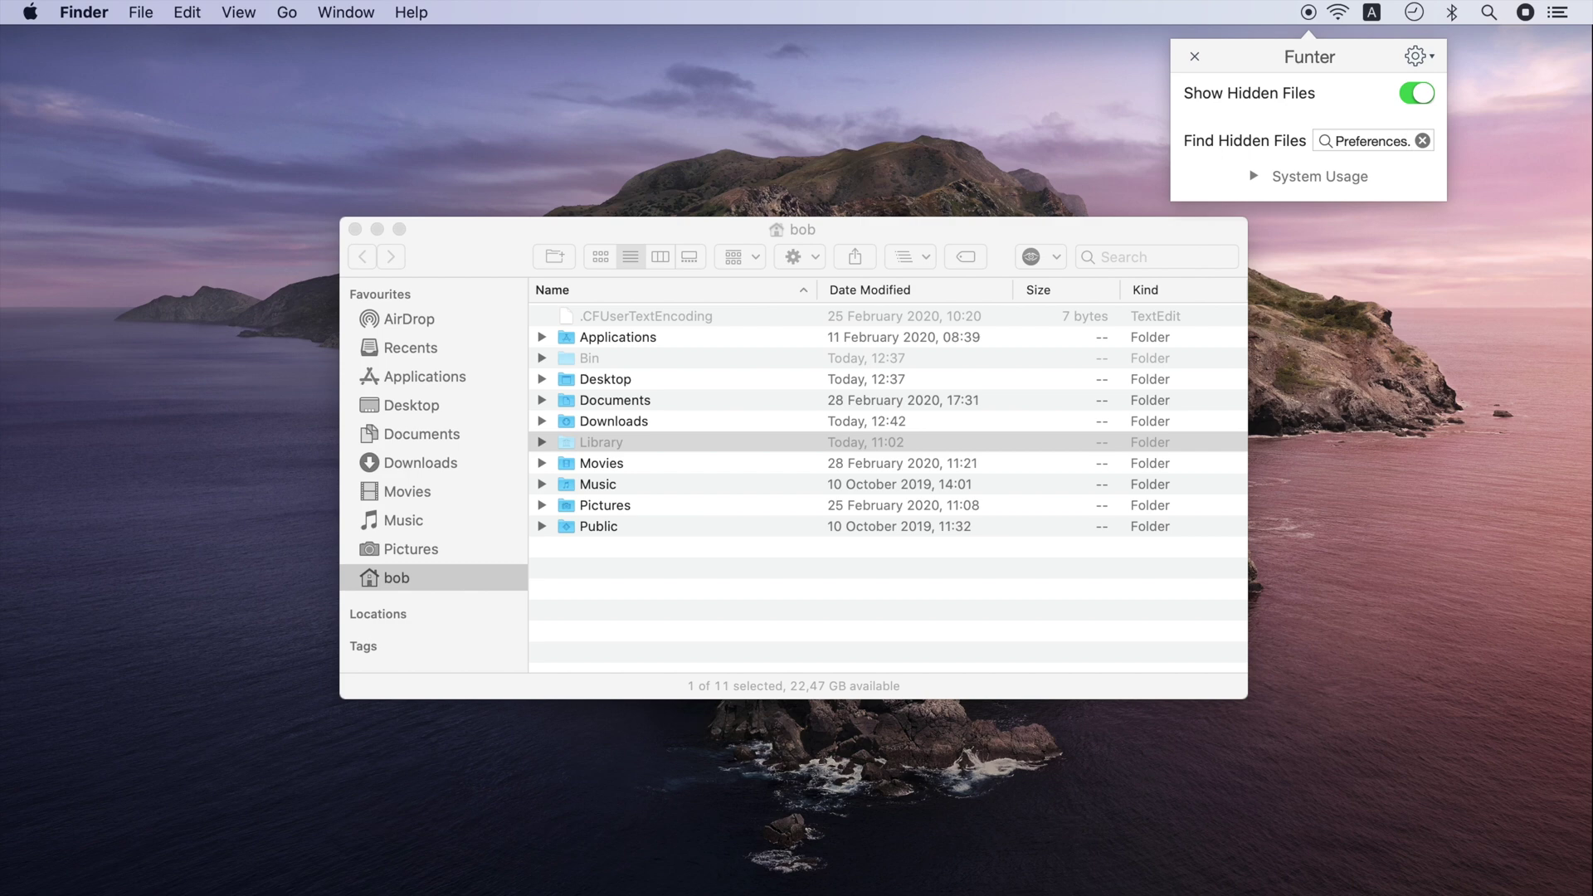
- Run Funter's search for .GlobalPreferences.plist and close the results window
key(Return)
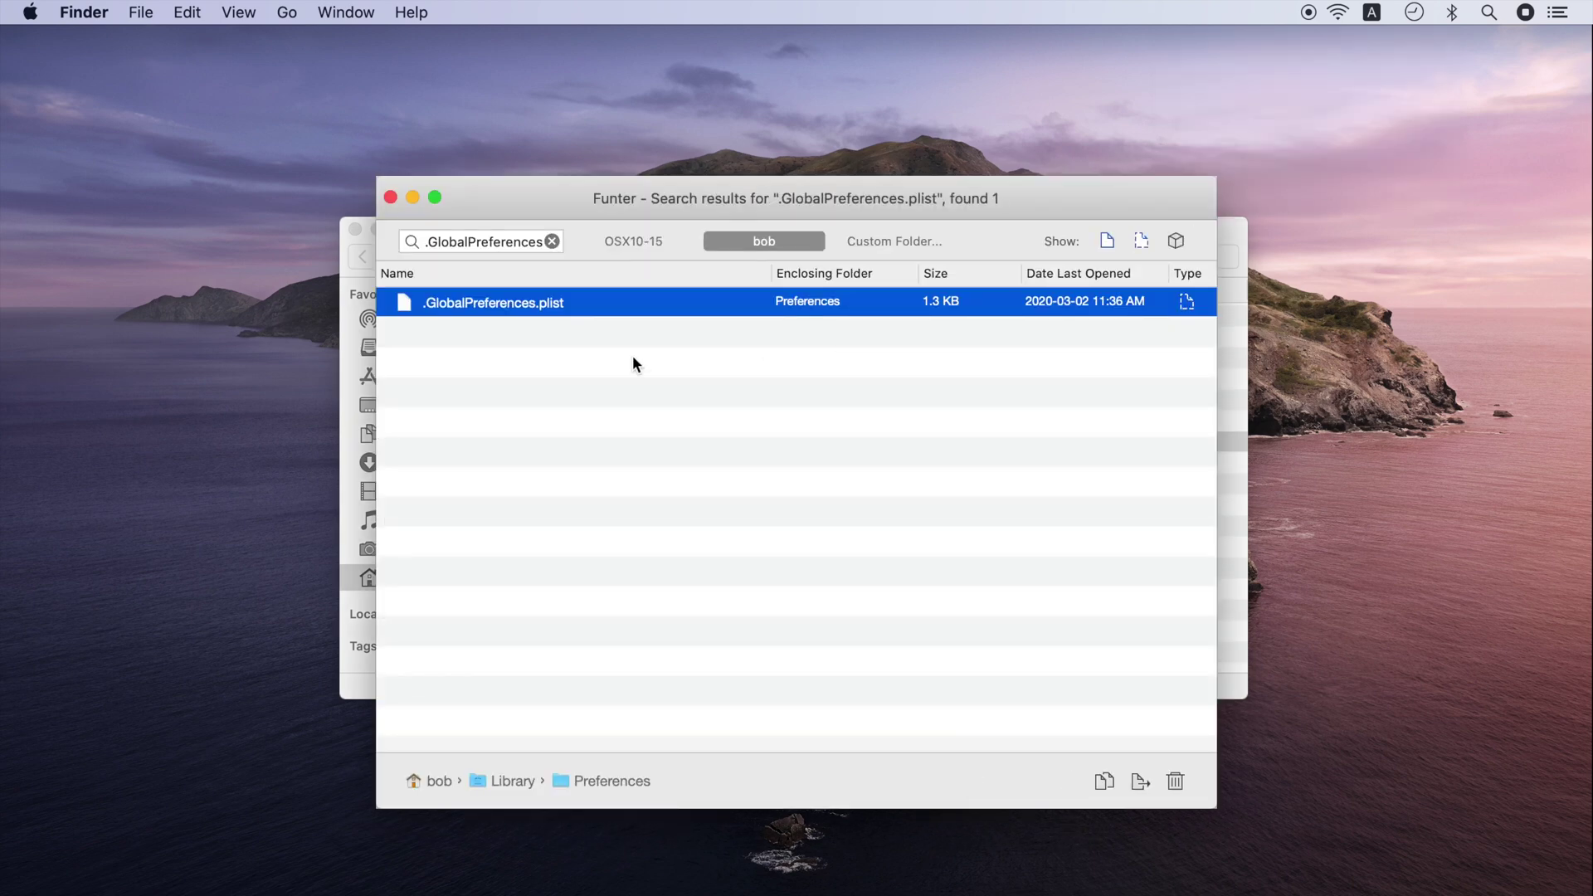
click(392, 197)
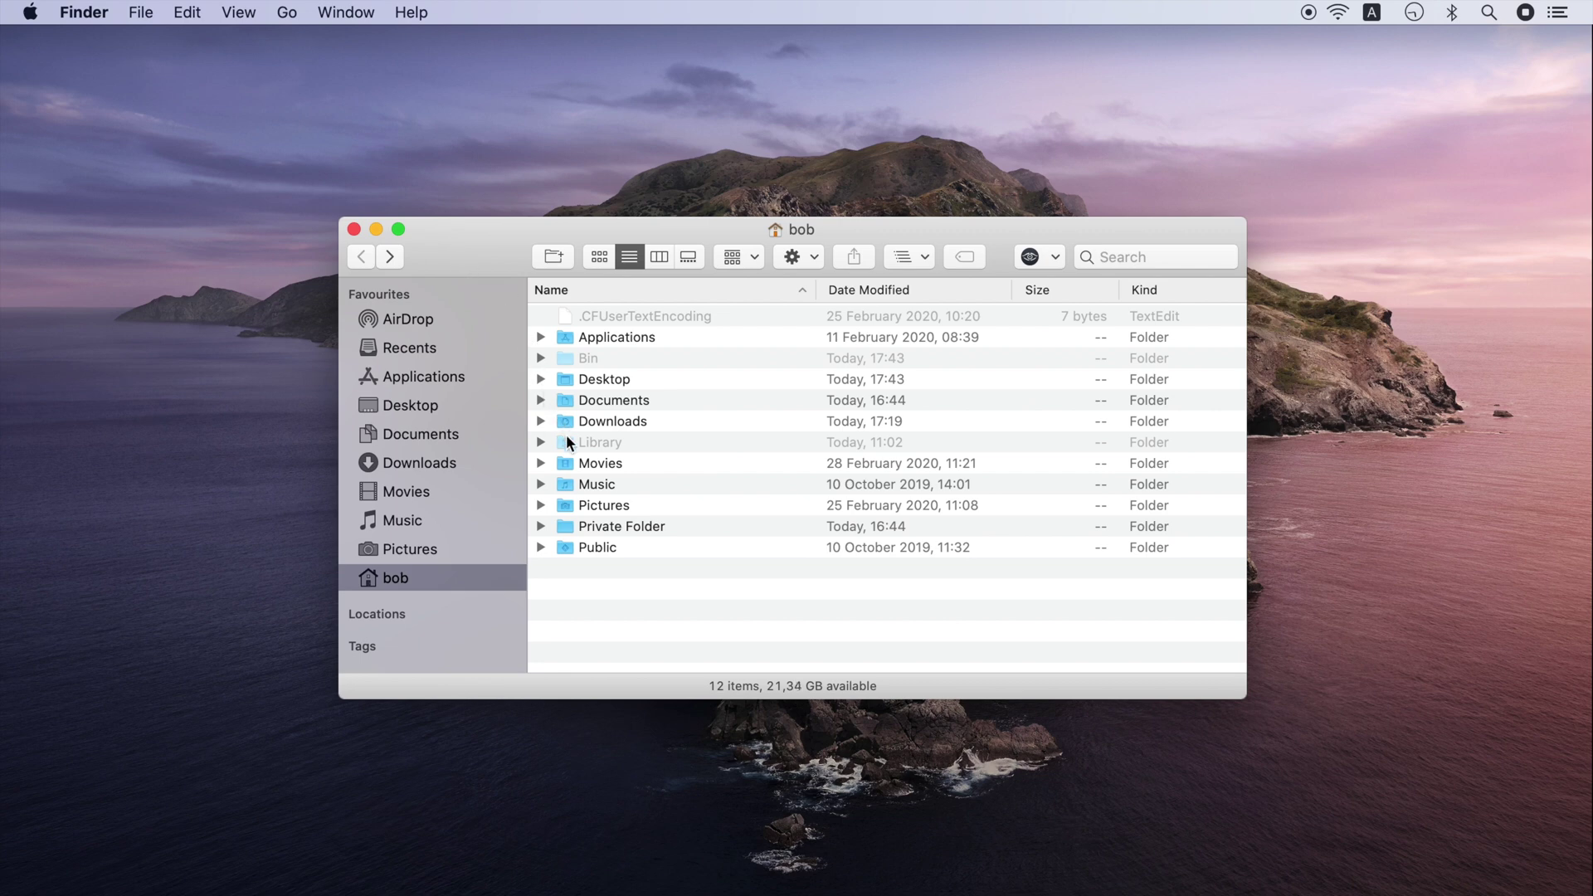
- Hide Private Folder using Hide with Funter from its context menu
click(600, 528)
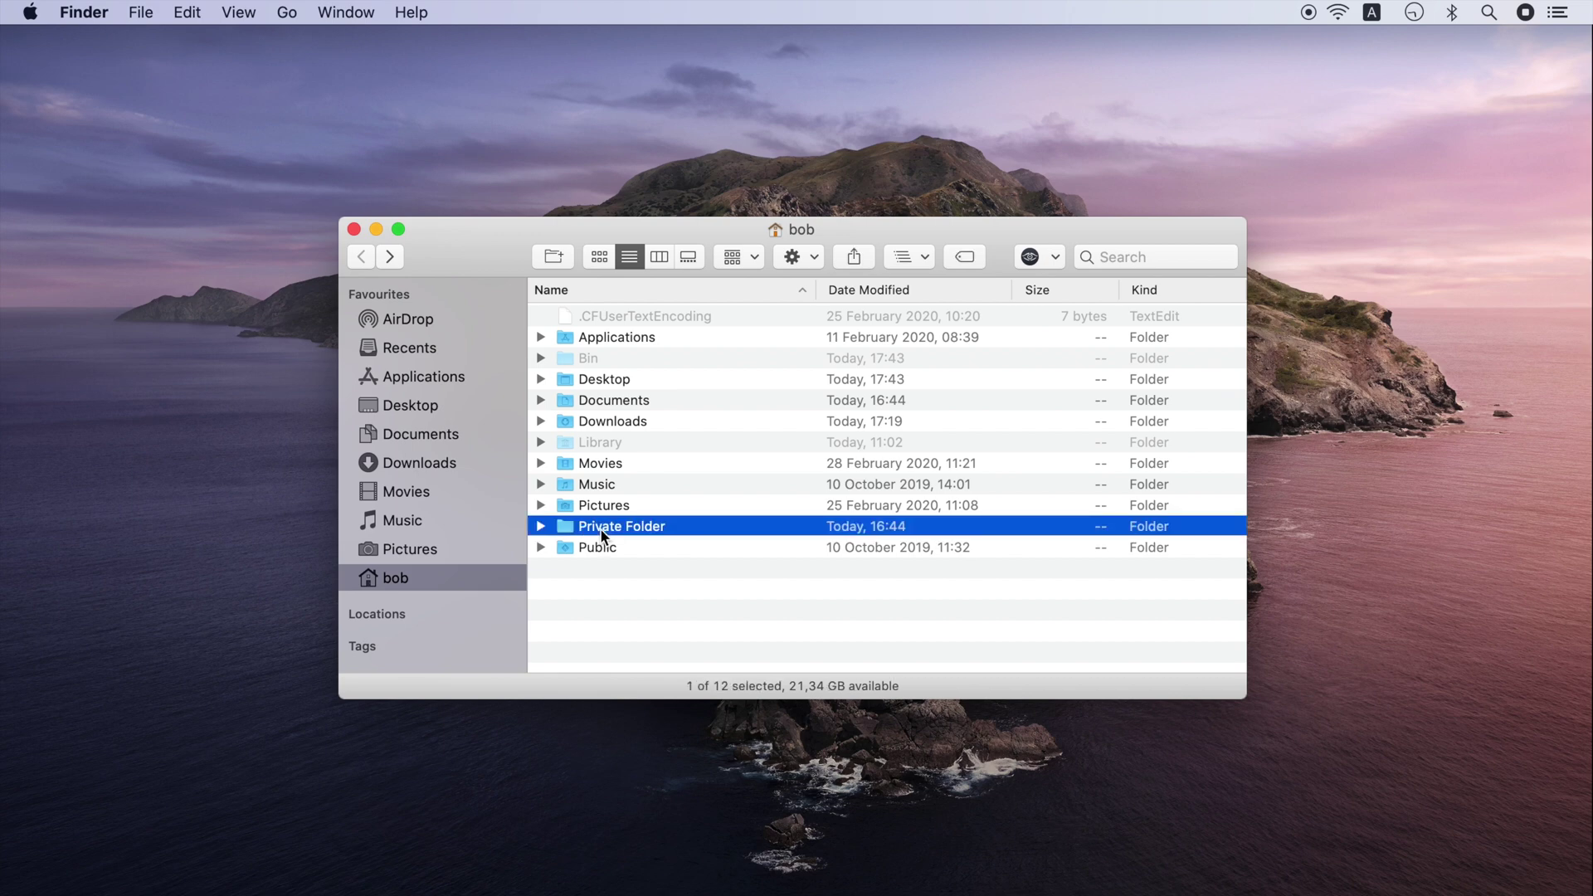
right_click(599, 528)
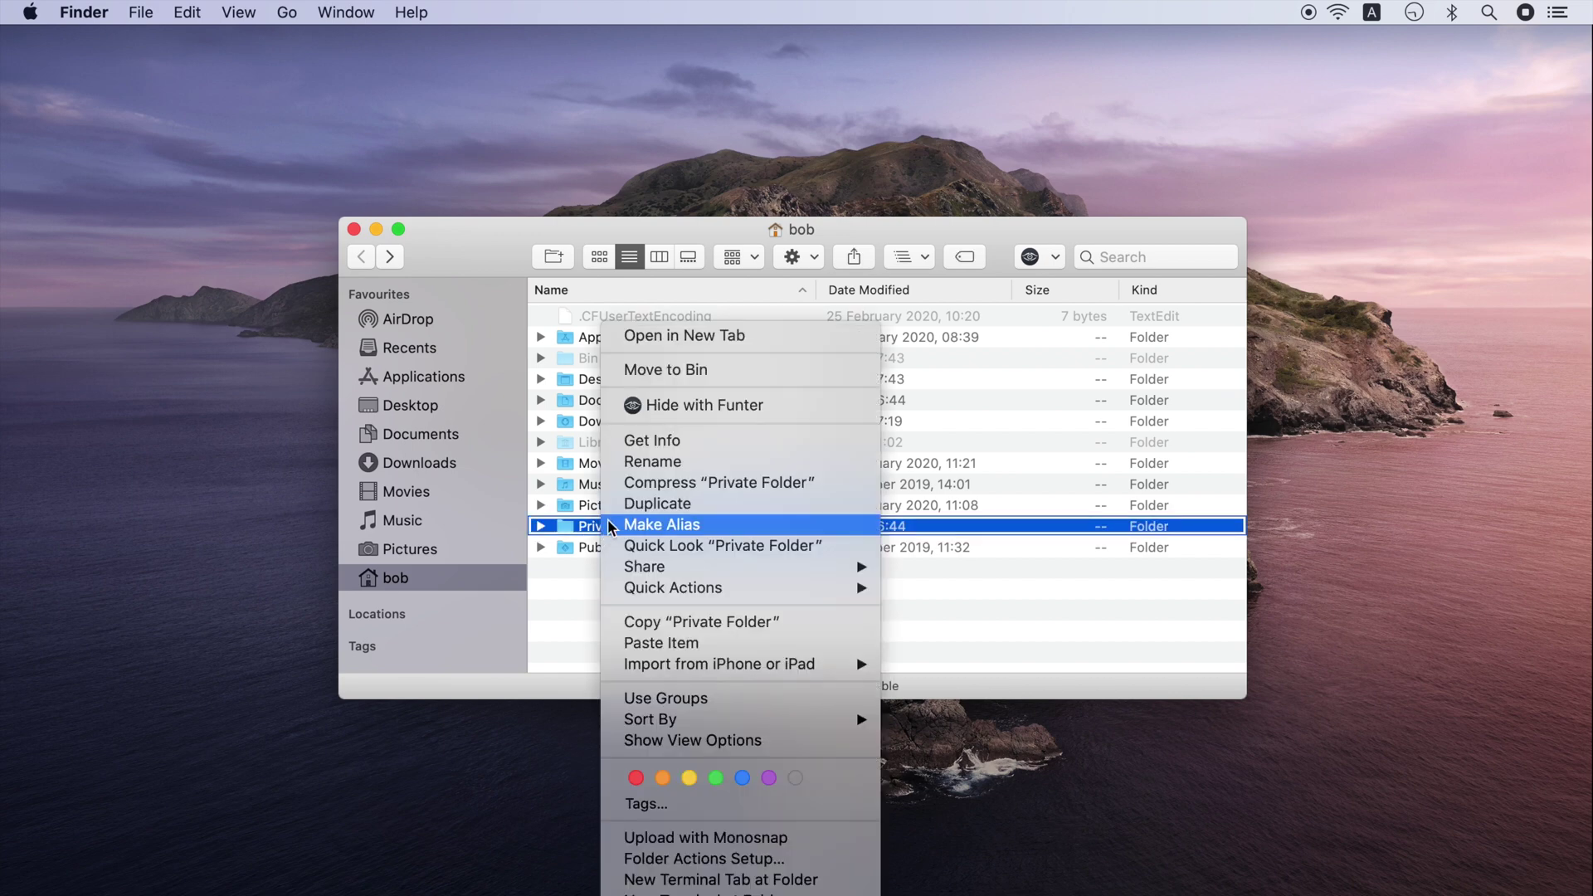
click(671, 406)
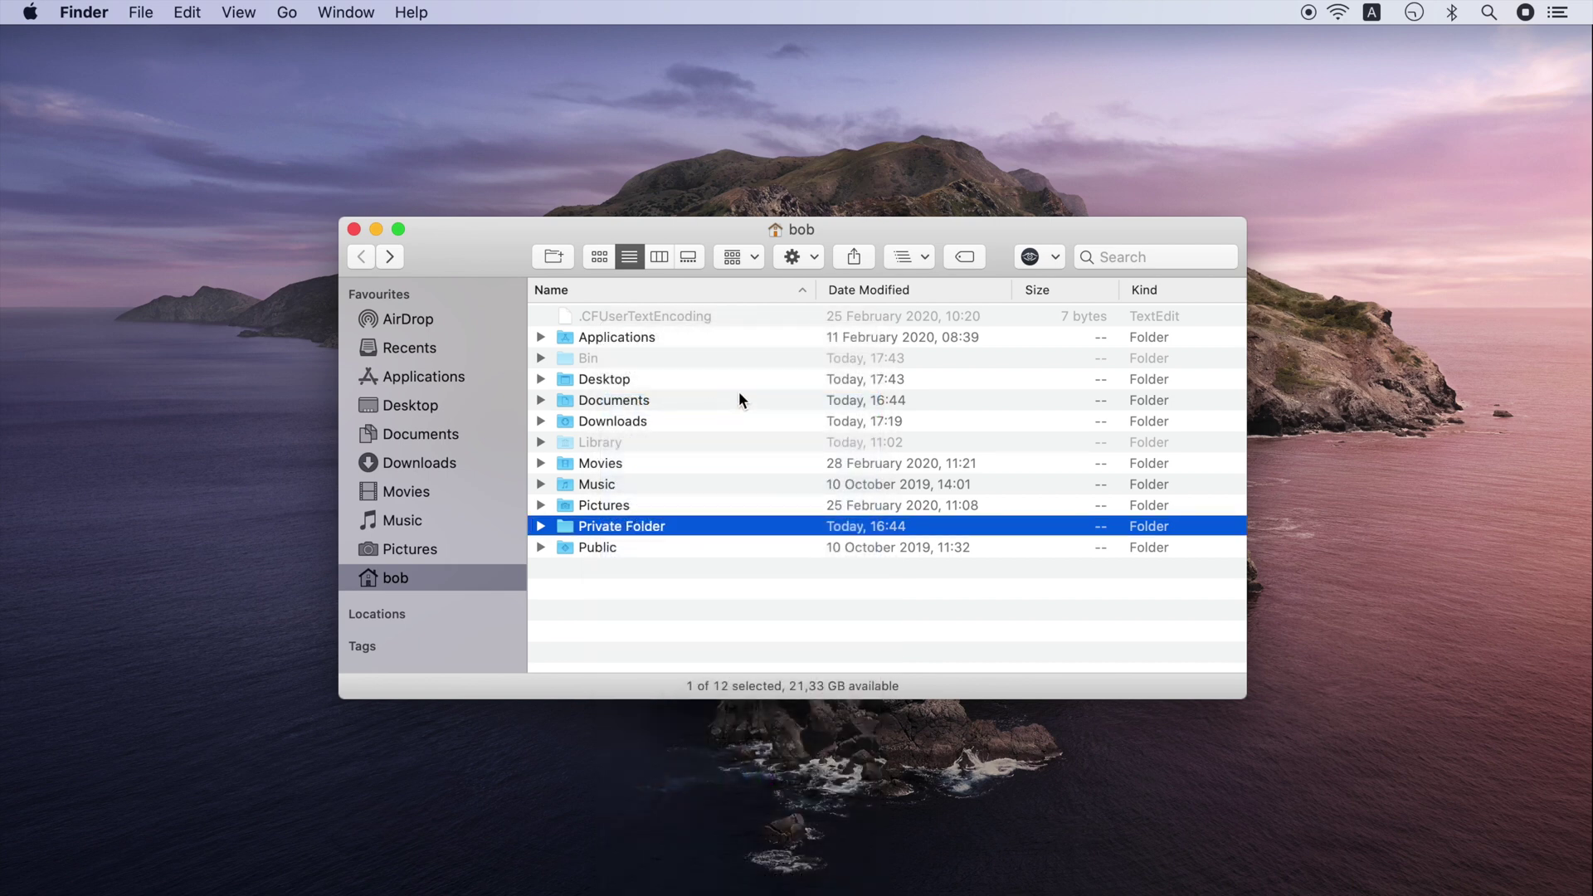
click(1307, 13)
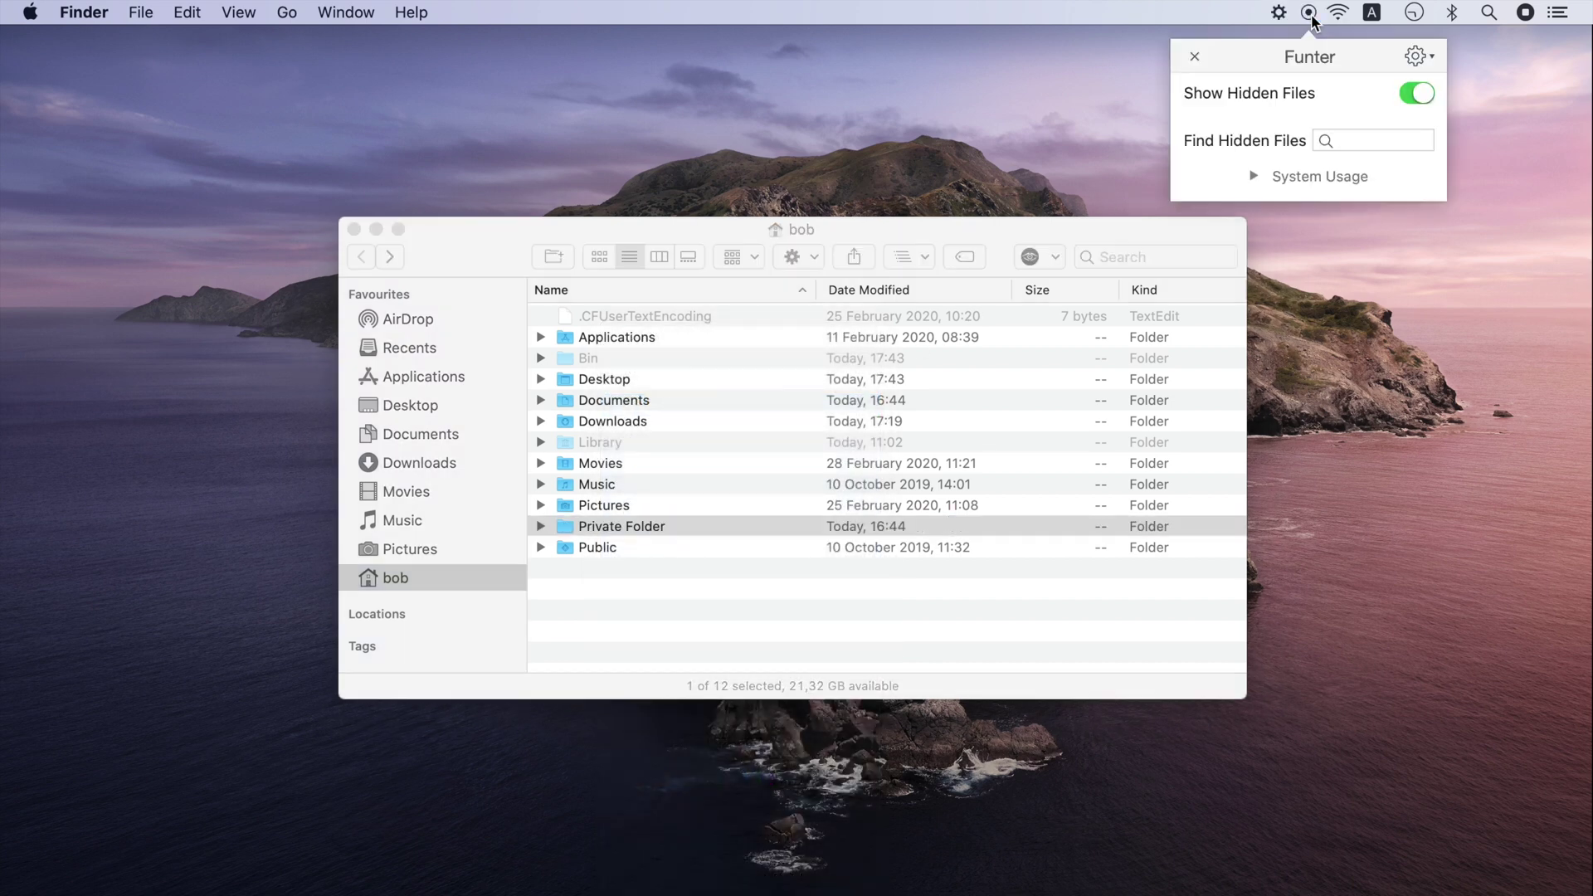
- Switch off Funter's Show Hidden Files so only the eight regular folders remain
click(1412, 91)
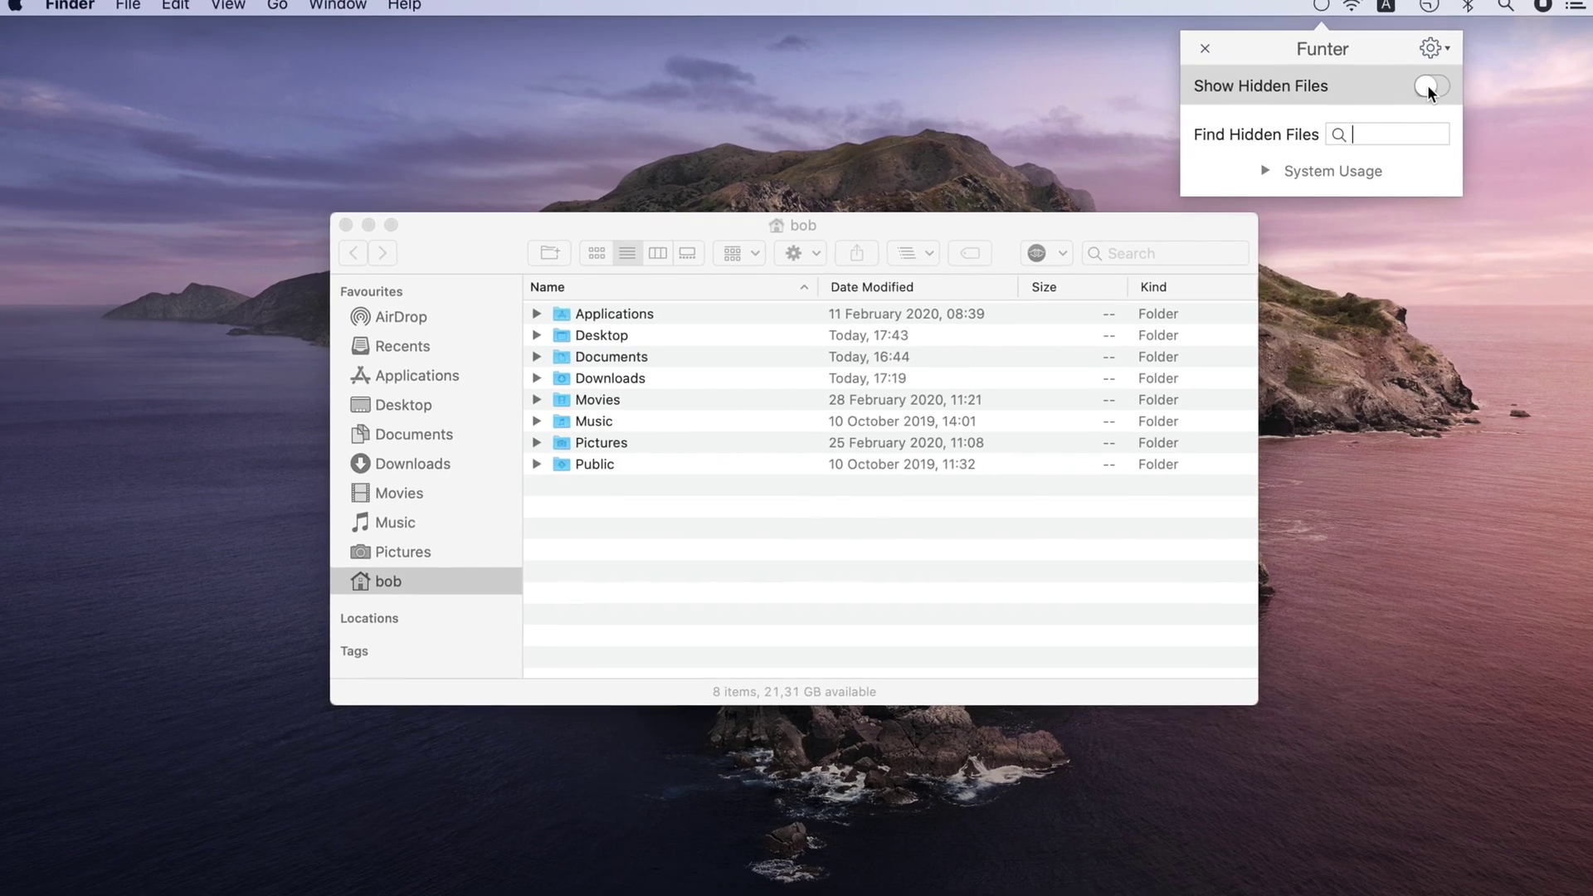